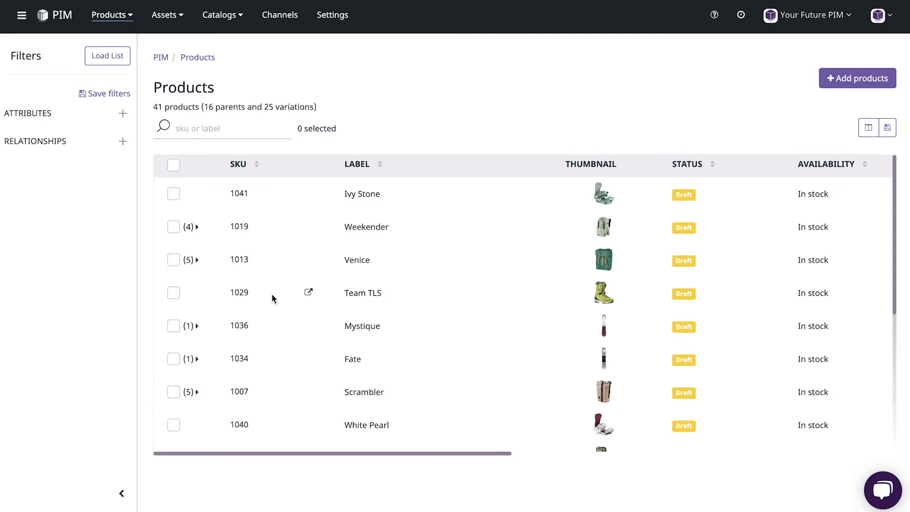
Remove the Basic Info Complete, Title and GTIN columns from the product table
scroll(272, 294, "down", 3)
scroll(272, 293, "down", 3)
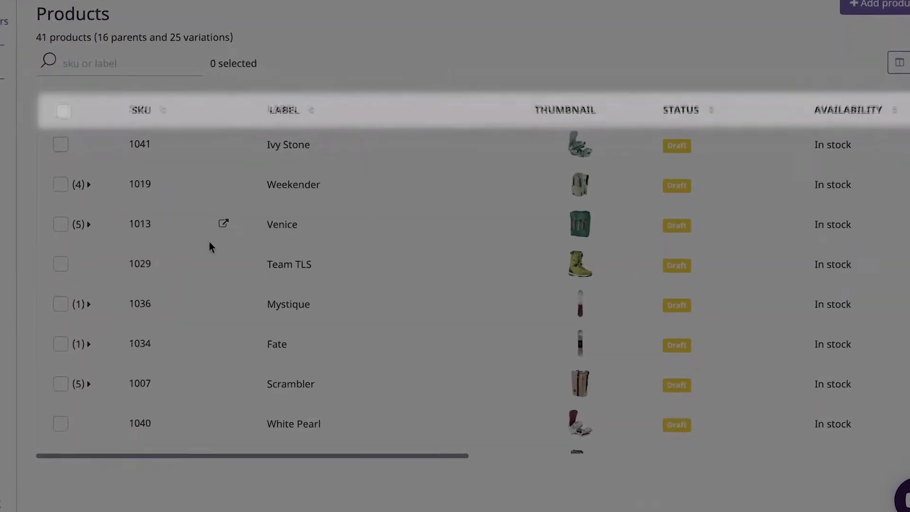
scroll(209, 241, "right", 5)
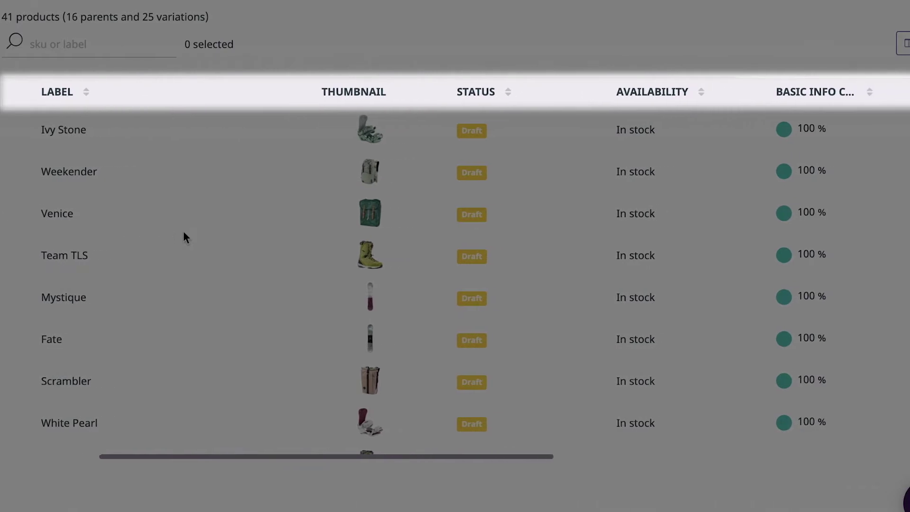
scroll(184, 233, "right", 5)
scroll(185, 238, "right", 3)
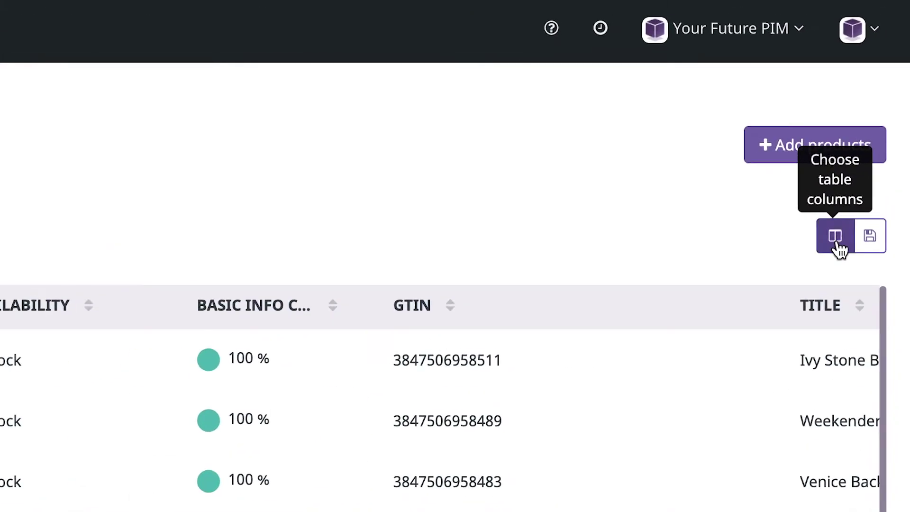
left_click(836, 239)
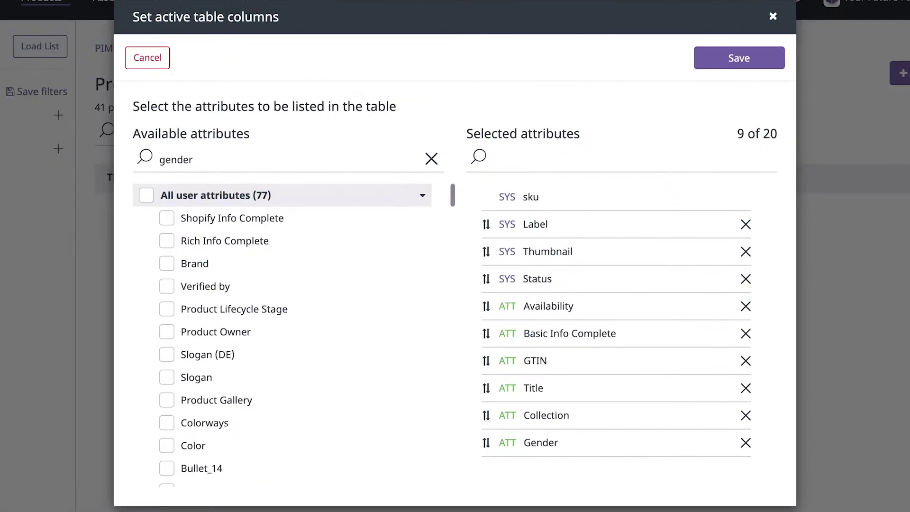
left_click(745, 334)
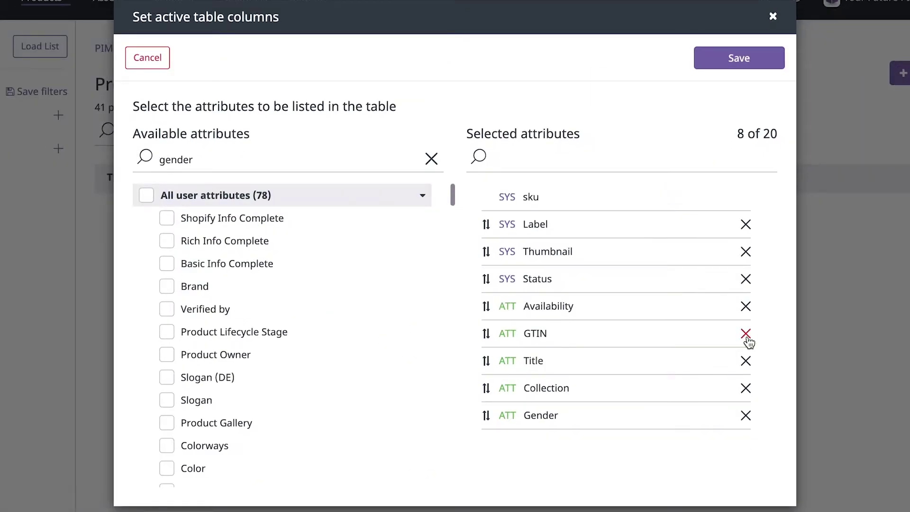
left_click(746, 361)
left_click(746, 334)
Add Shopify Info Complete and Product Lifecycle Stage columns, moving Shopify Info Complete just below Label
left_click(431, 158)
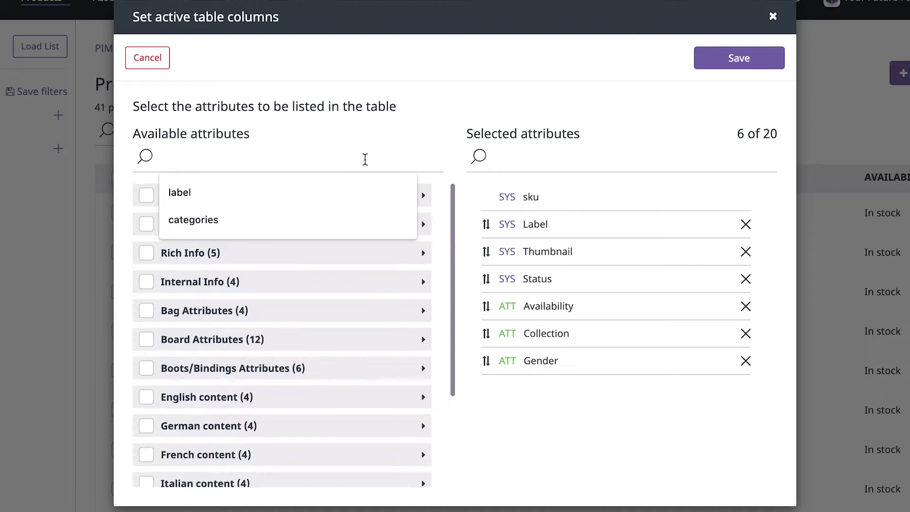
type("shopi")
left_click(166, 218)
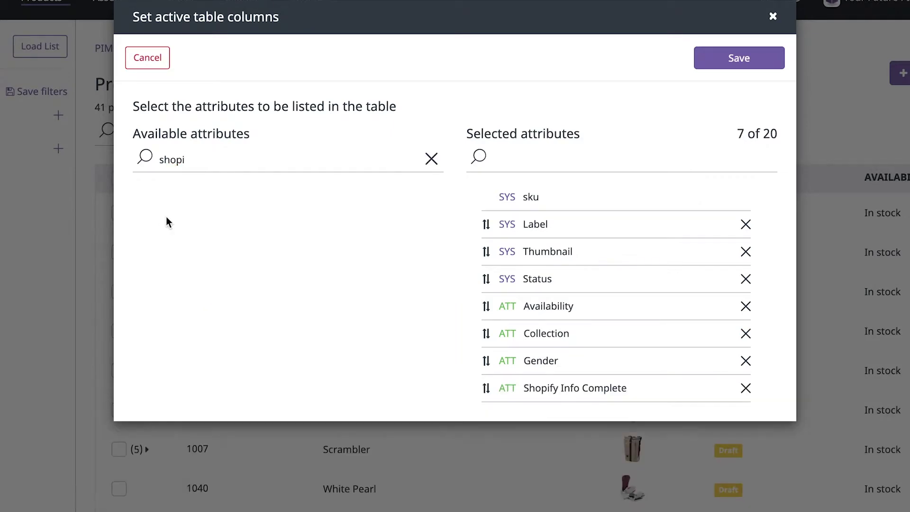
double_click(171, 159)
type("produc")
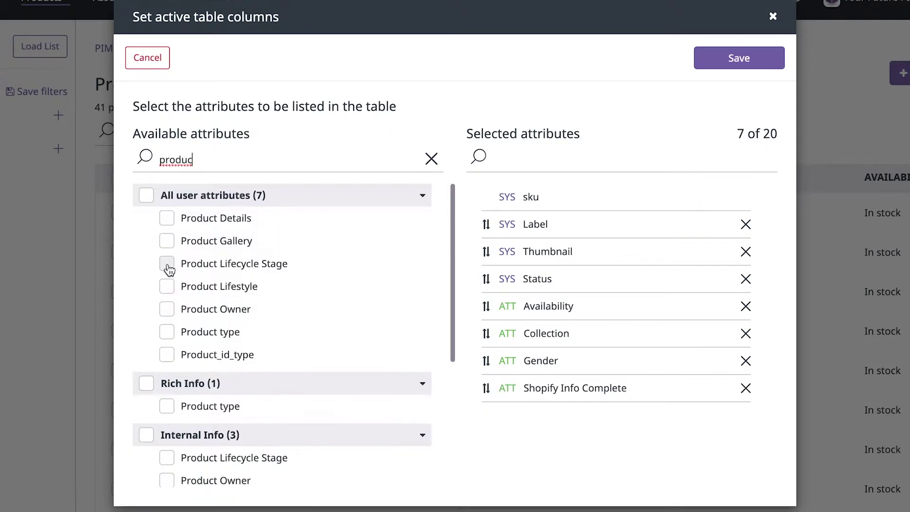
left_click(166, 263)
left_click_drag(595, 388, 572, 219)
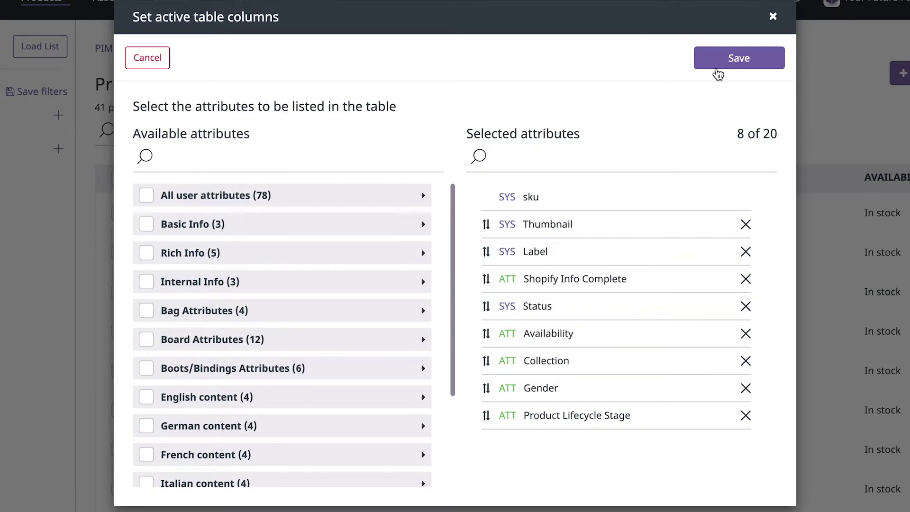
Save the column layout, relabel product 1001 as Cypress PRO, and set Scrambler's Availability to Out of stock
left_click(717, 67)
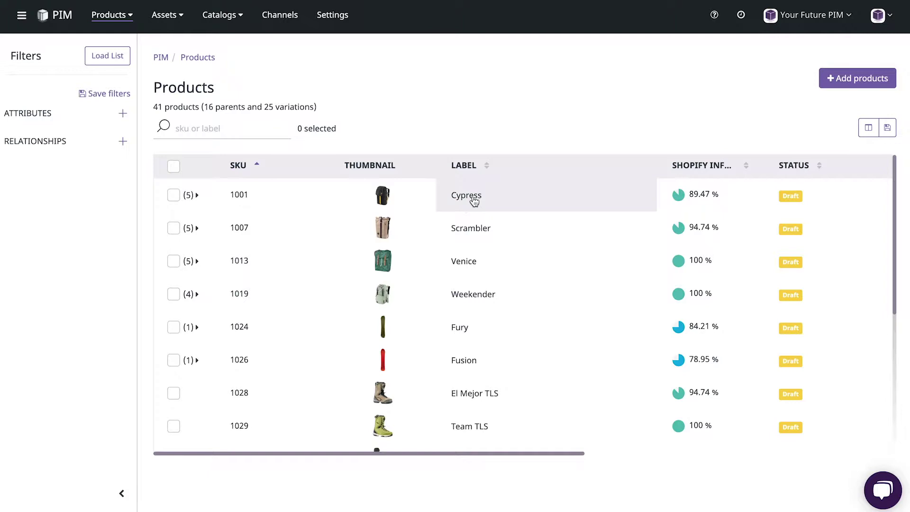
left_click(479, 197)
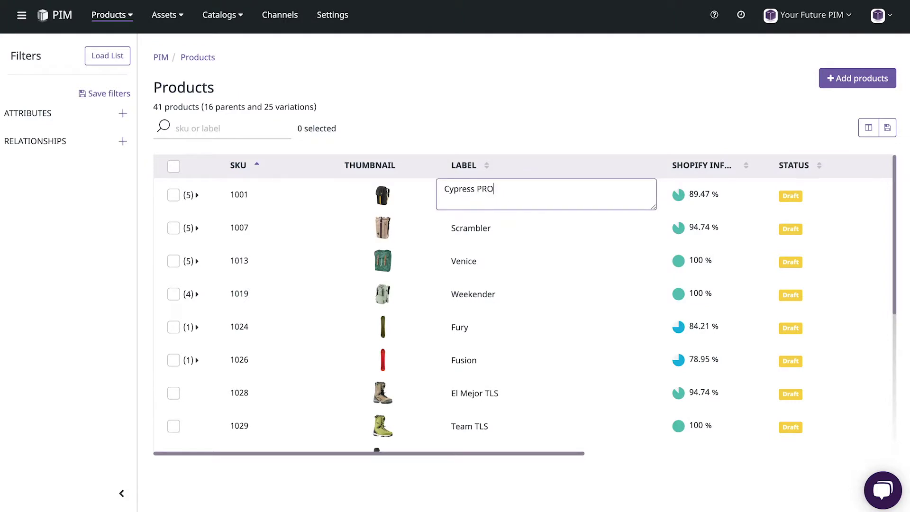
scroll(709, 230, "right", 4)
left_click(785, 232)
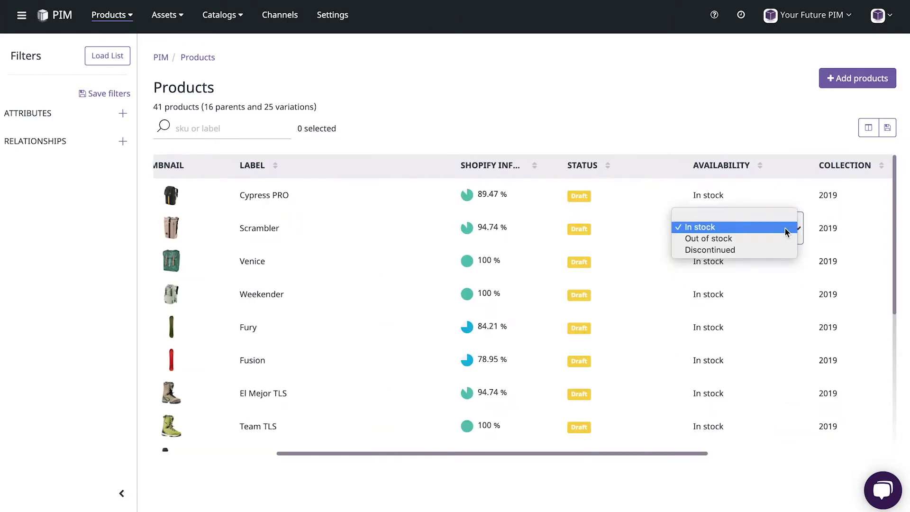
left_click(778, 241)
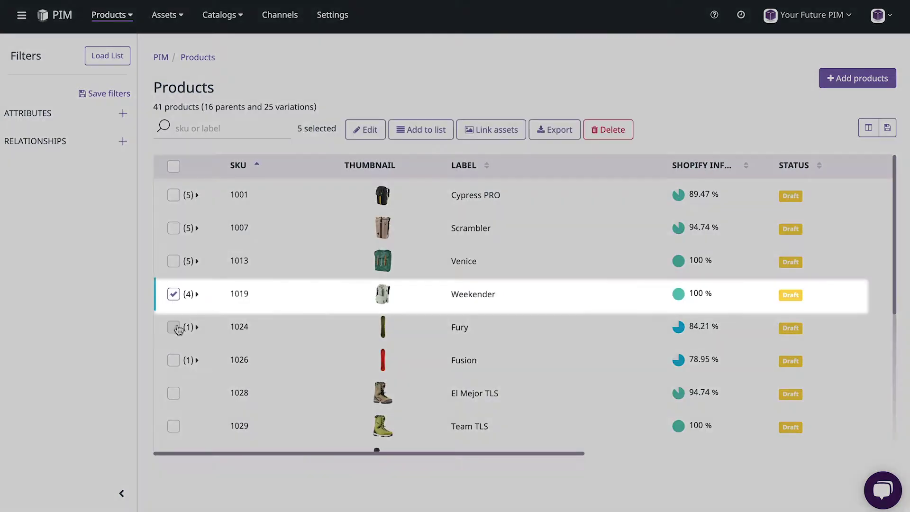
Select Fury, Fusion and the other chosen products and bulk-set their Status to Completed
left_click(178, 329)
left_click(175, 360)
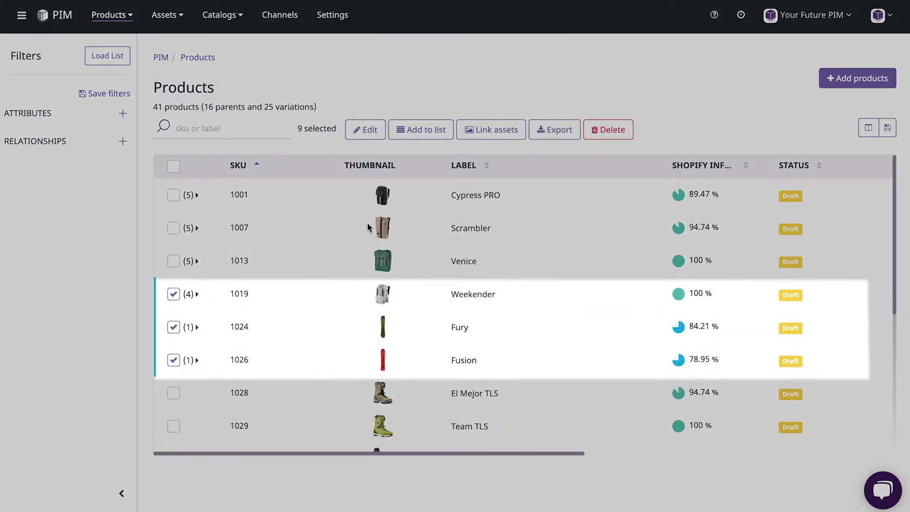
left_click(365, 129)
left_click(390, 203)
type("stat")
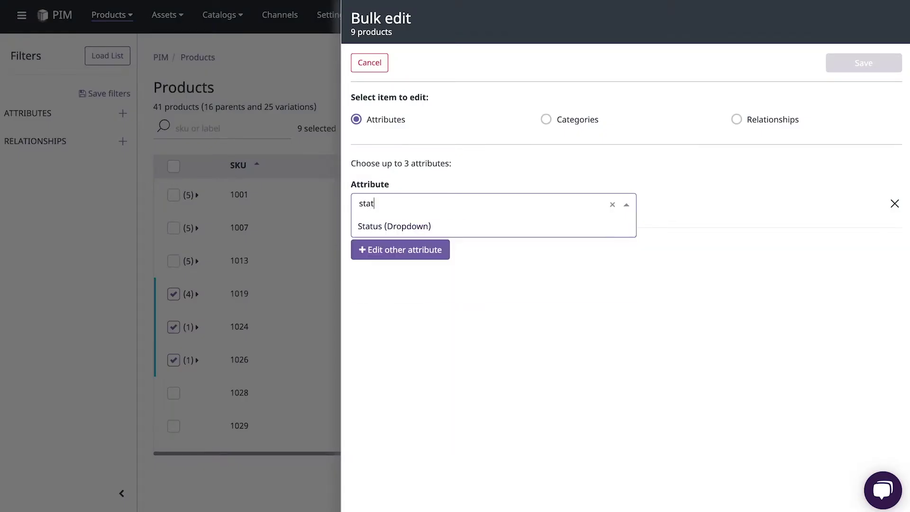
left_click(383, 226)
left_click(385, 250)
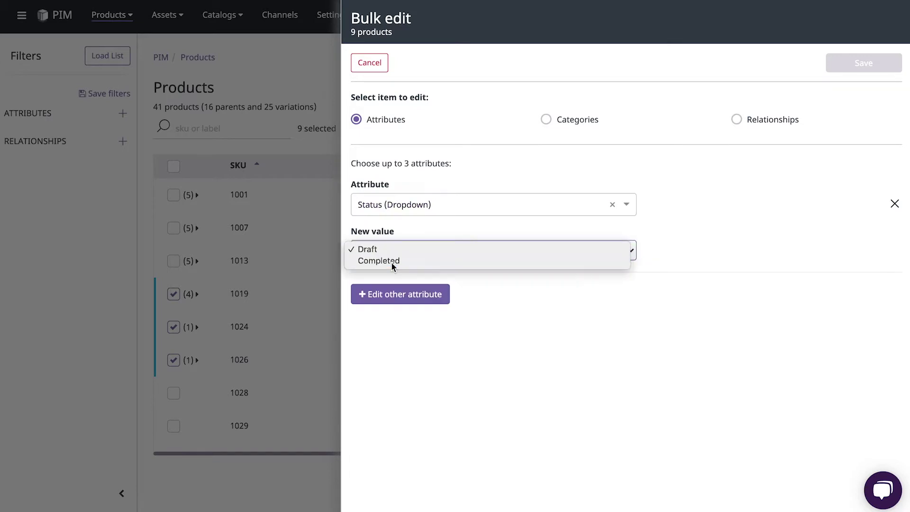
left_click(391, 262)
left_click(850, 60)
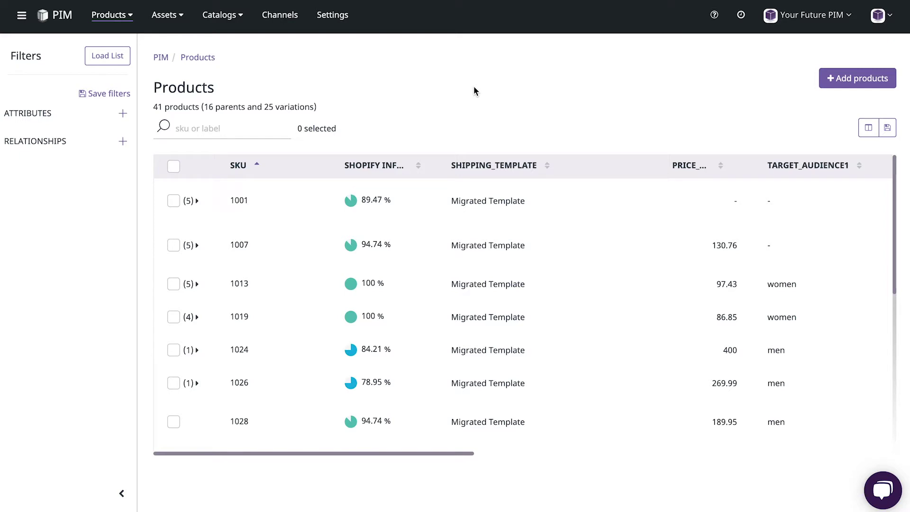
Filter products on Shopify Info Complete equal to 100 and start saving it as a new smart list
left_click(123, 113)
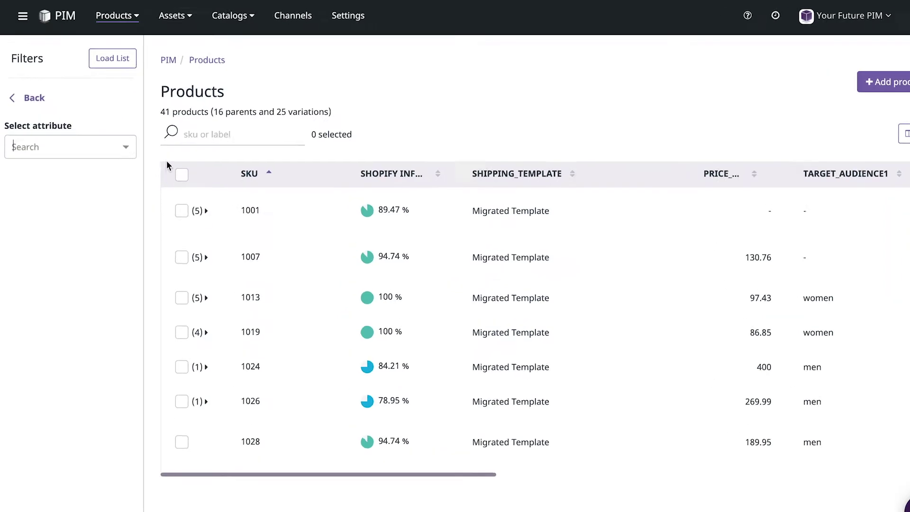
left_click(128, 147)
type("shop")
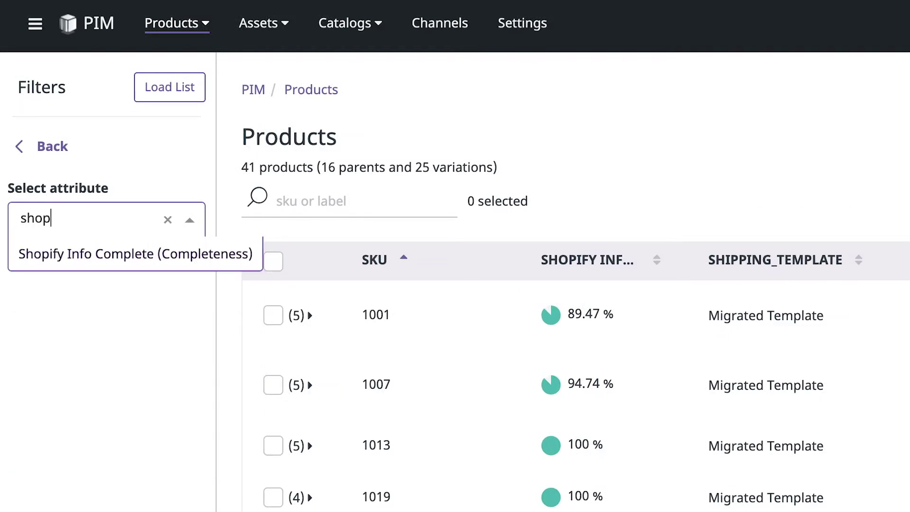
left_click(135, 256)
left_click(125, 270)
left_click(107, 372)
left_click(106, 321)
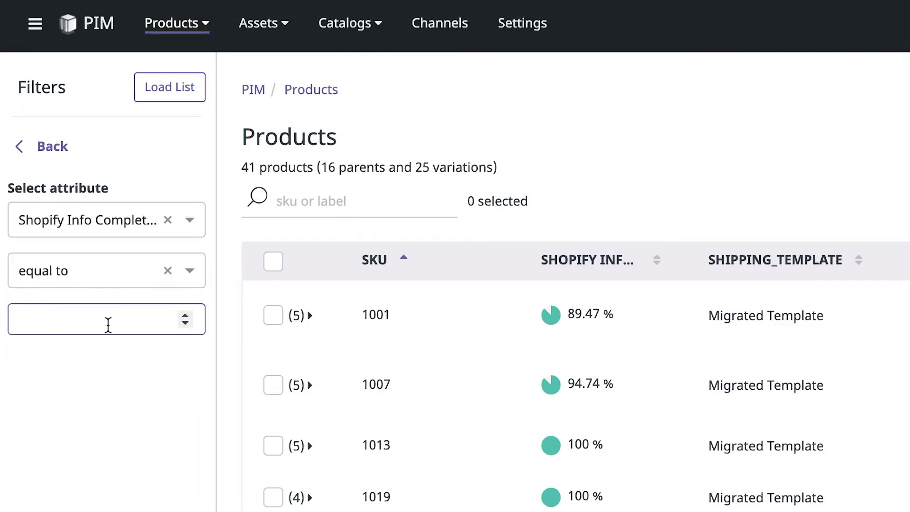
type("100")
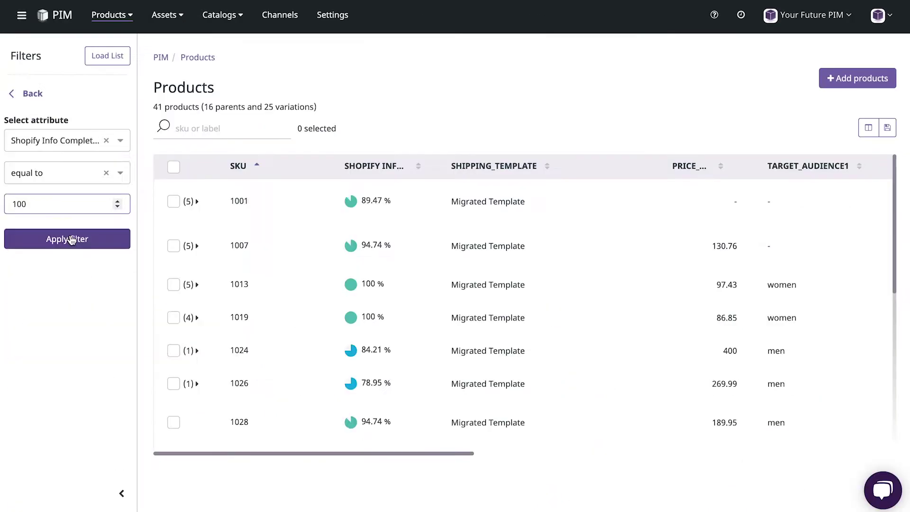
left_click(70, 240)
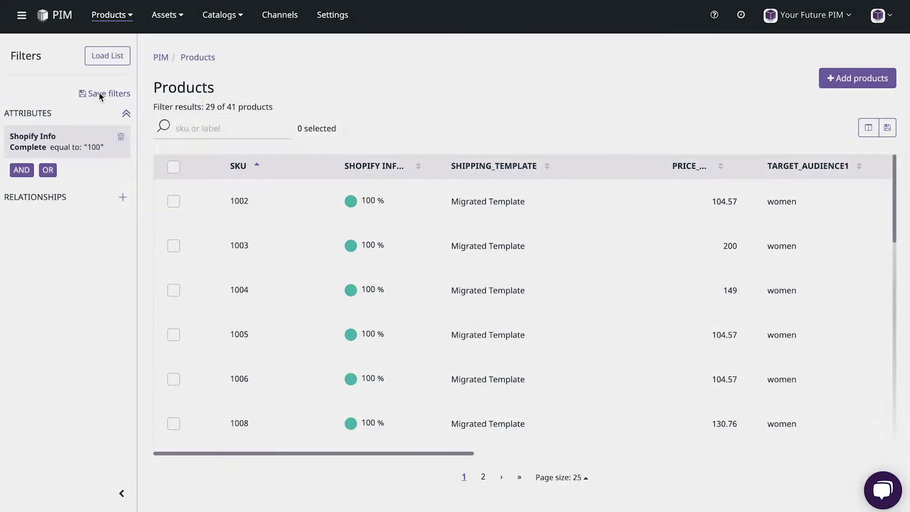
left_click(100, 94)
left_click(287, 124)
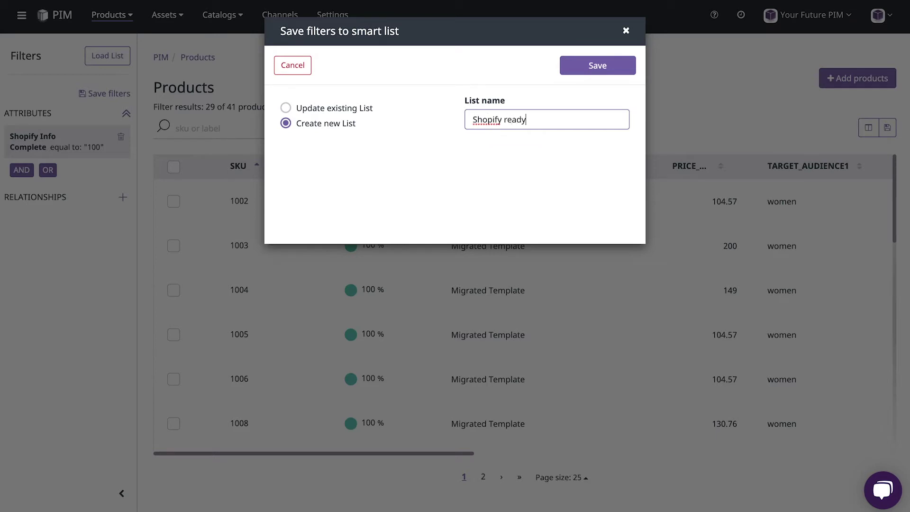
Save the smart list, then change the filter to Shopify Info Complete not equal to 100
left_click(598, 67)
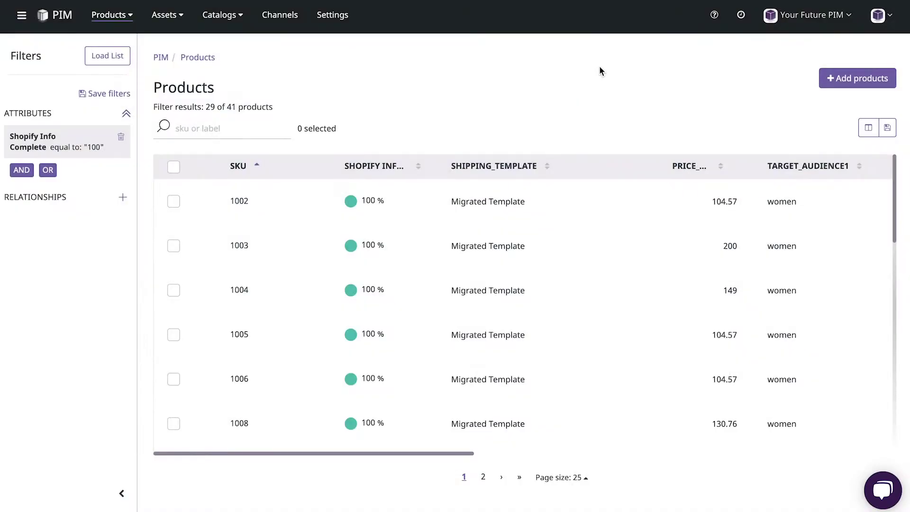
left_click(49, 143)
left_click(52, 173)
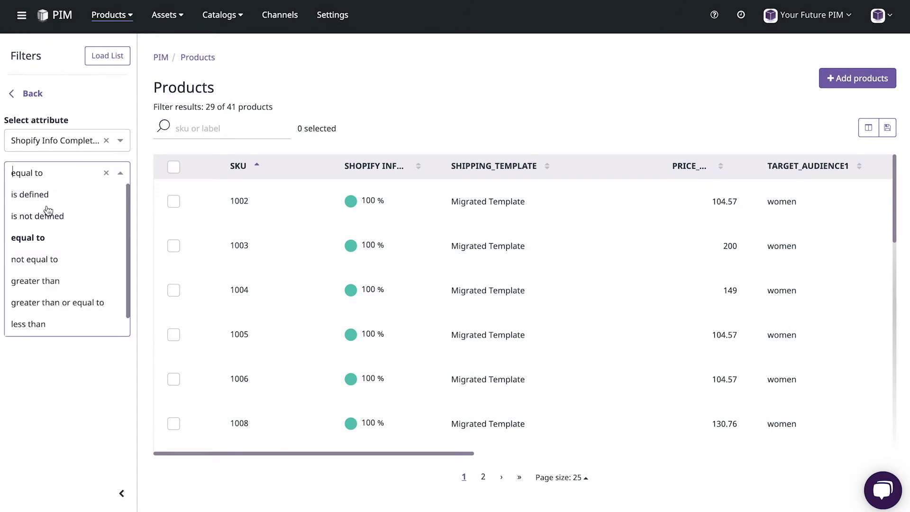
left_click(50, 257)
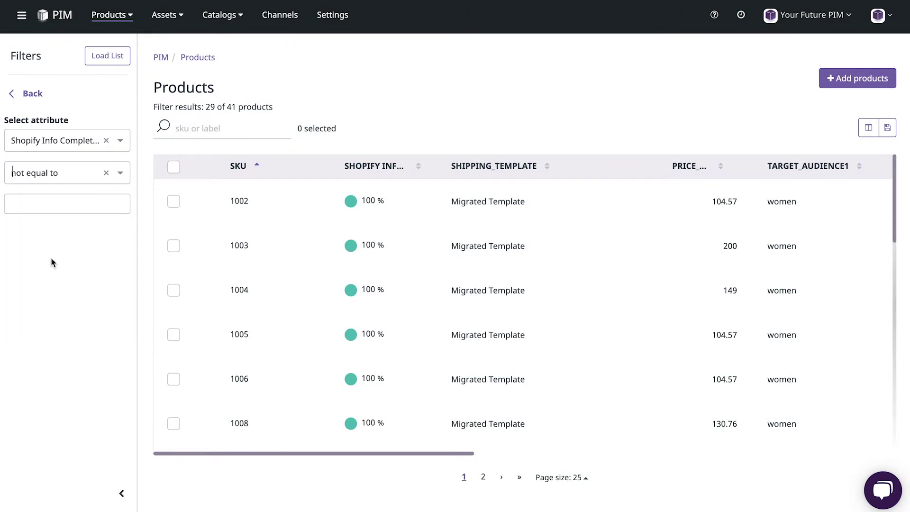
left_click(59, 201)
type("100")
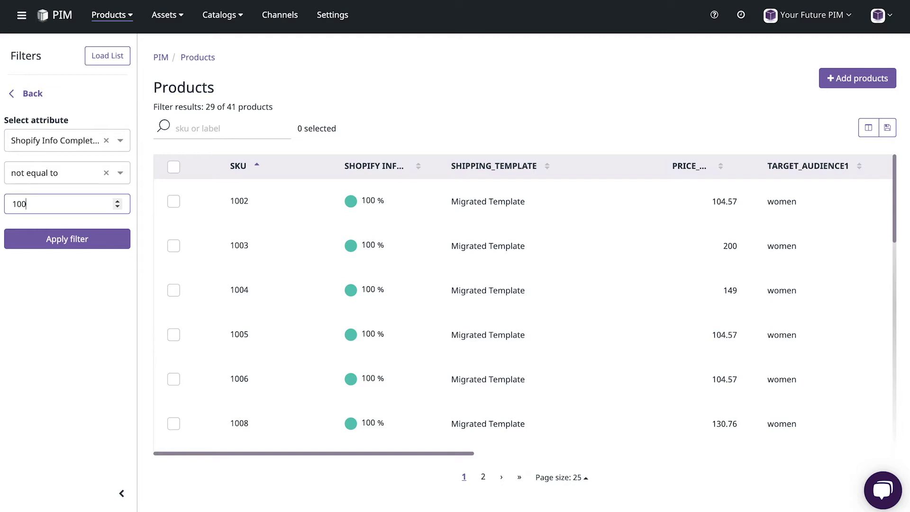
left_click(53, 240)
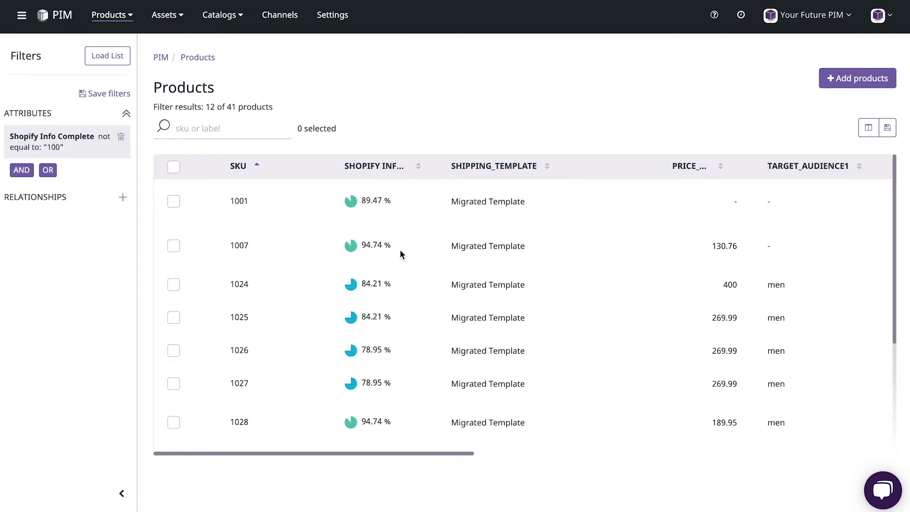
Enter price 400 and target audience 'men' for product 1001, and target audience 'men' for 1007
left_click(469, 245)
type("400")
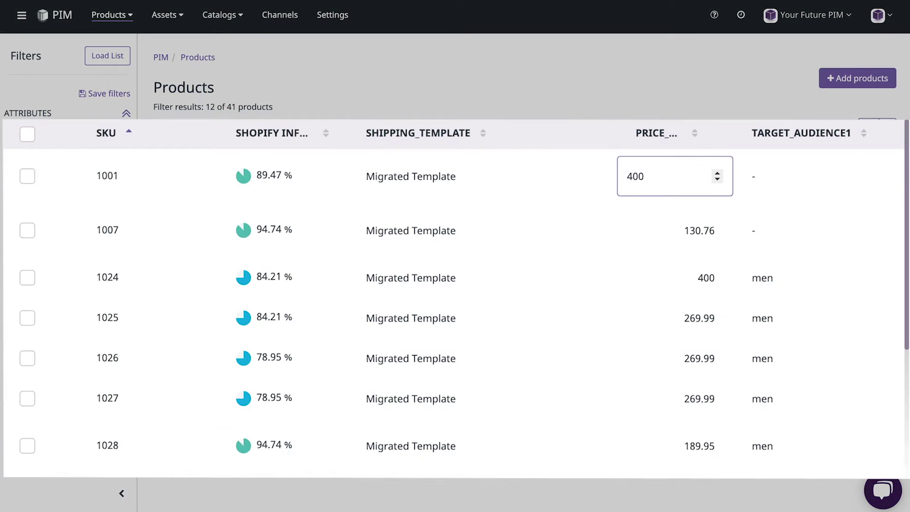
key("Return")
key("Tab")
type("men")
key("Return")
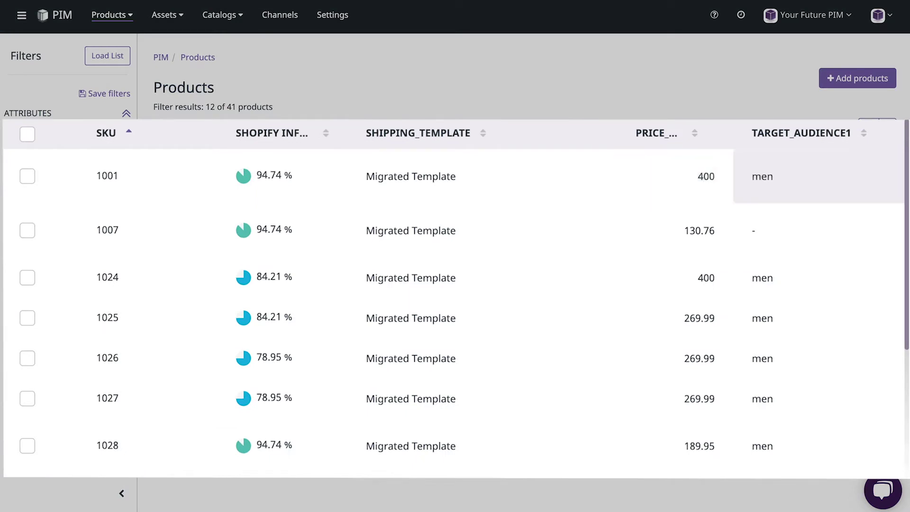
type("men")
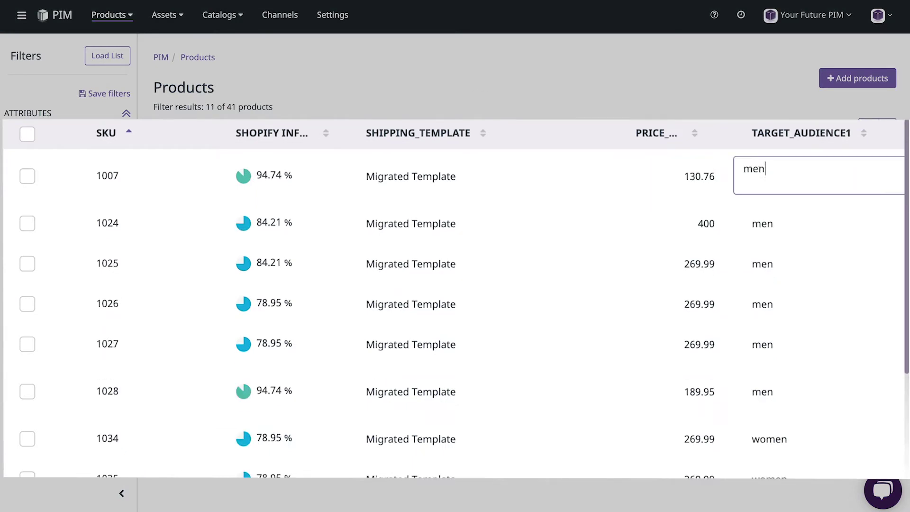
key("Return")
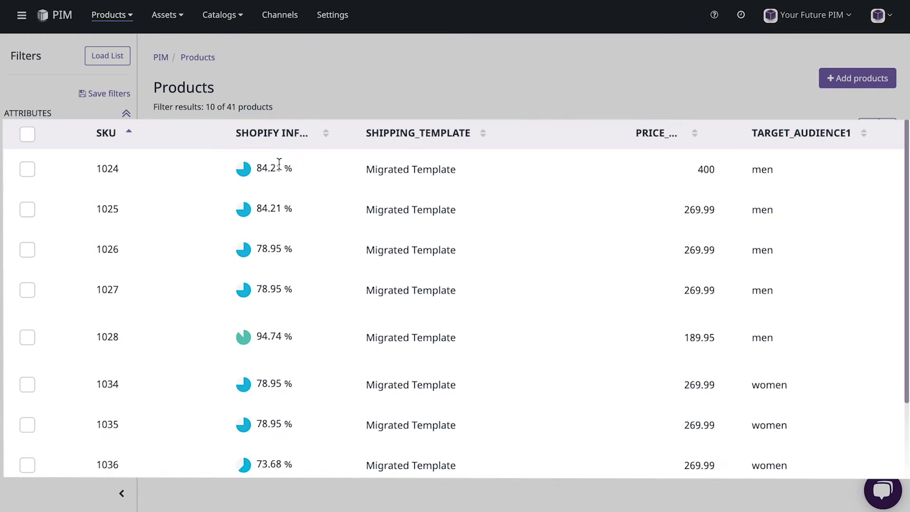
left_click(473, 118)
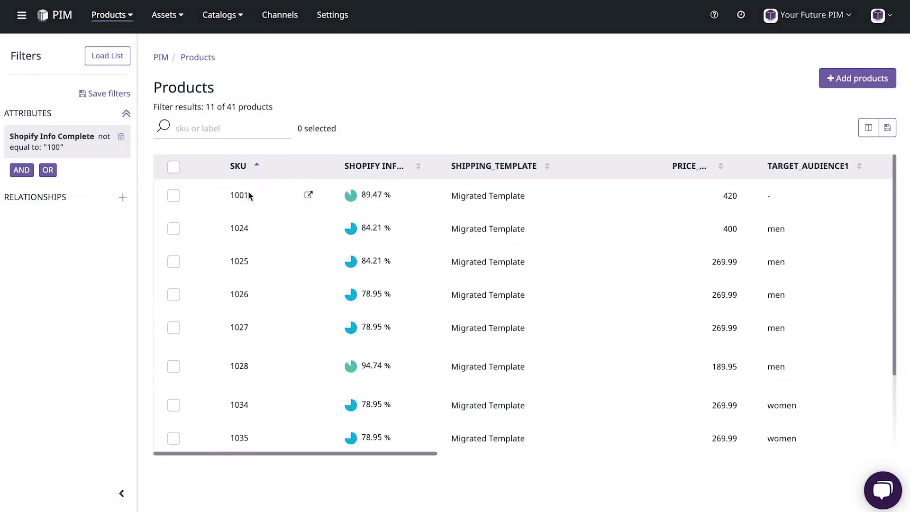
Open SKU 1001 Cypress PRO and scroll through its Attributes tab
left_click(239, 196)
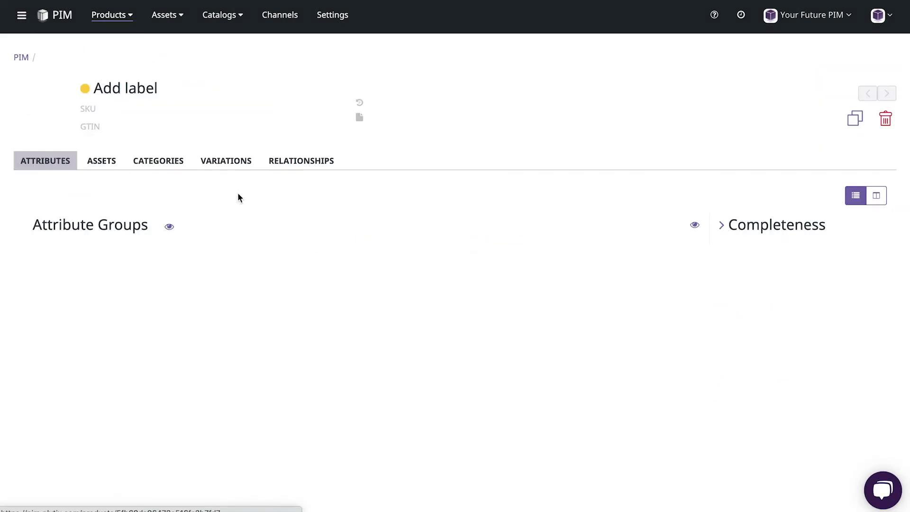
scroll(463, 333, "down", 3)
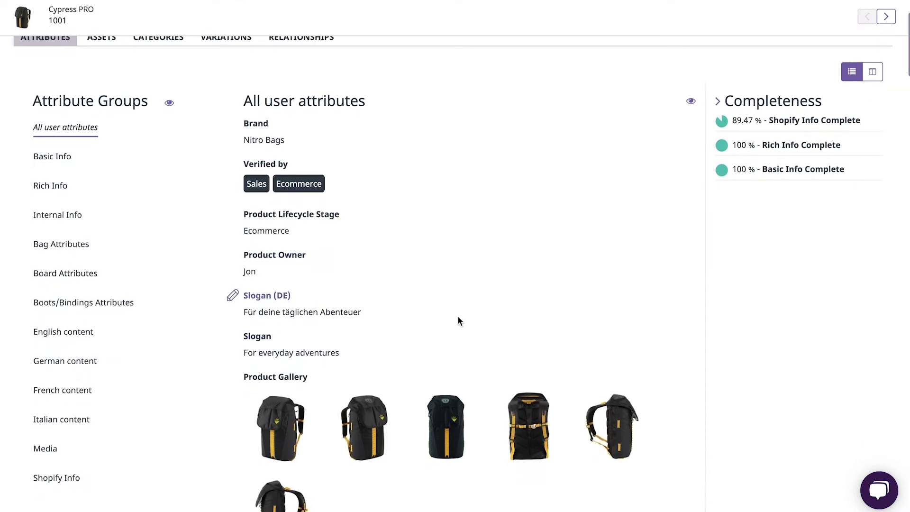
scroll(458, 321, "down", 6)
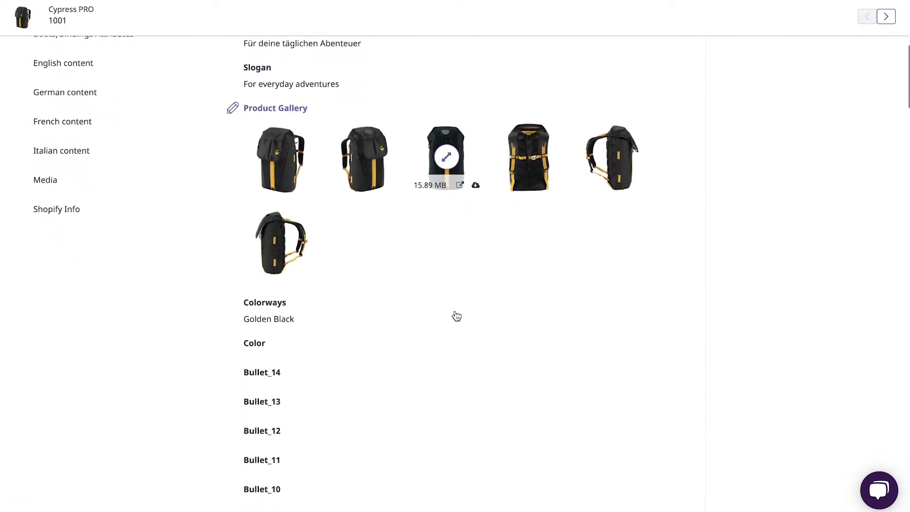
scroll(456, 310, "down", 7)
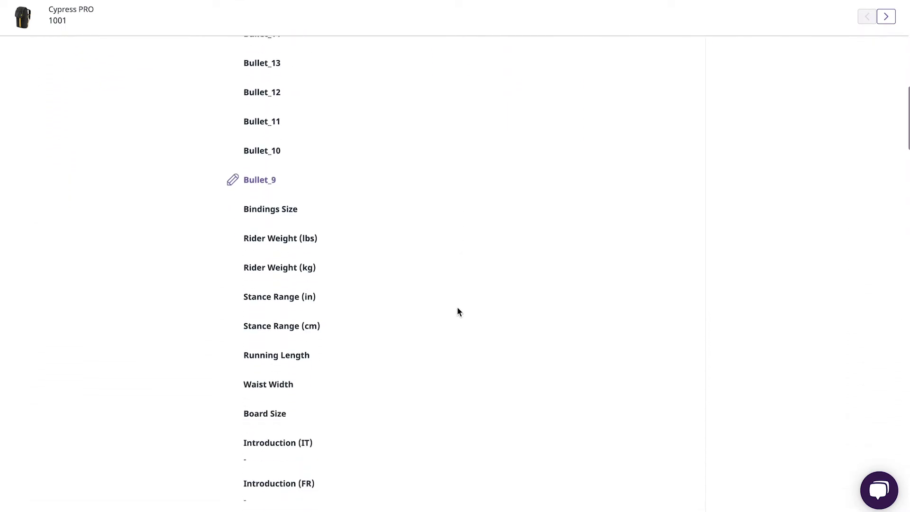
scroll(457, 311, "down", 5)
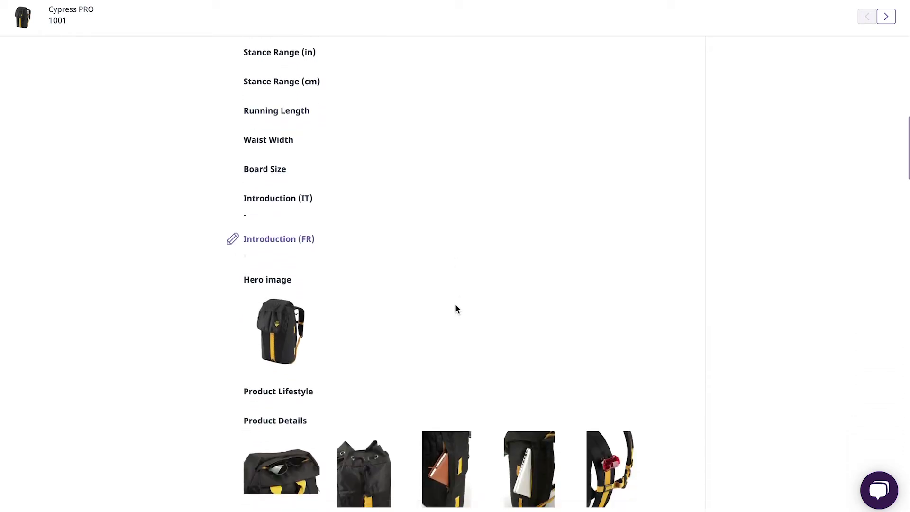
scroll(456, 308, "up", 20)
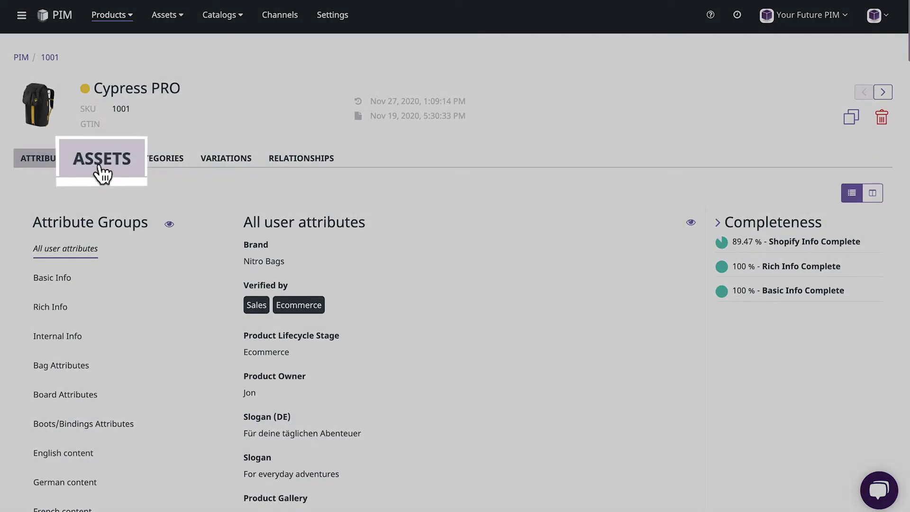
Open the Assets tab and scroll through Cypress PRO's linked images, including cypress-tech.jpg
left_click(101, 161)
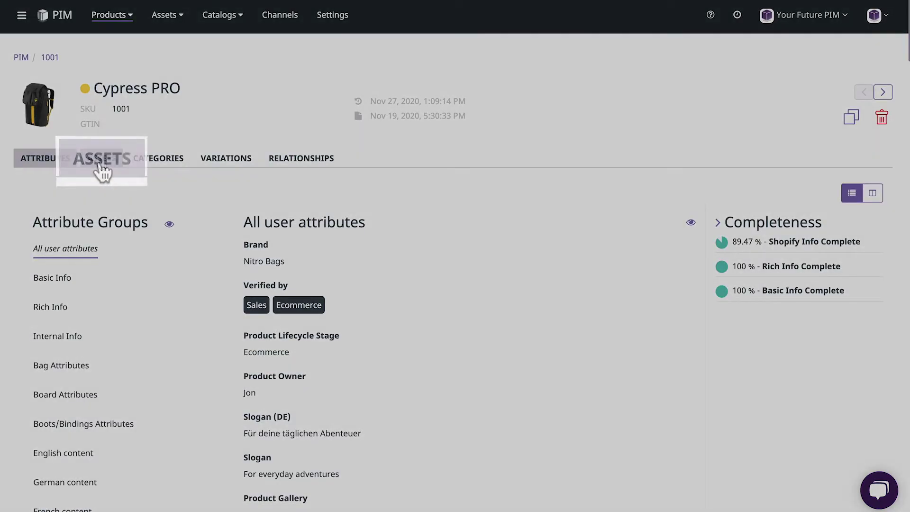
scroll(796, 334, "down", 3)
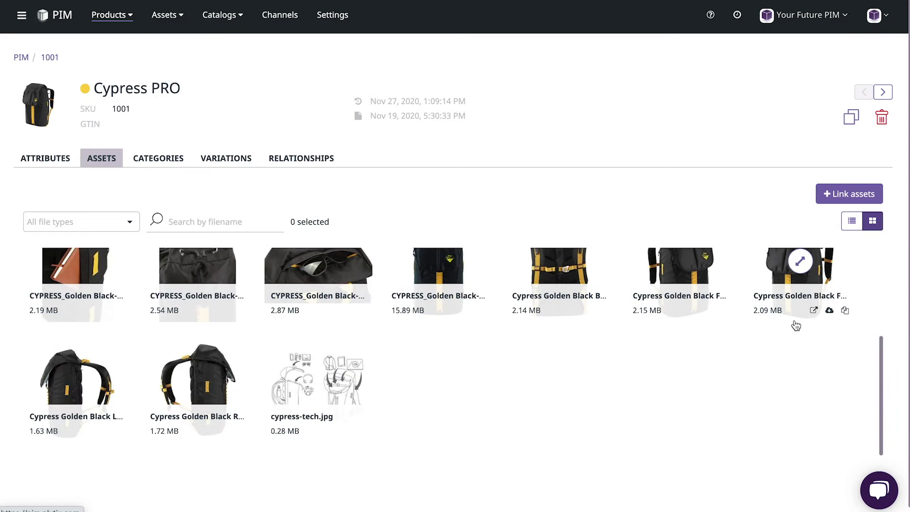
scroll(796, 325, "up", 3)
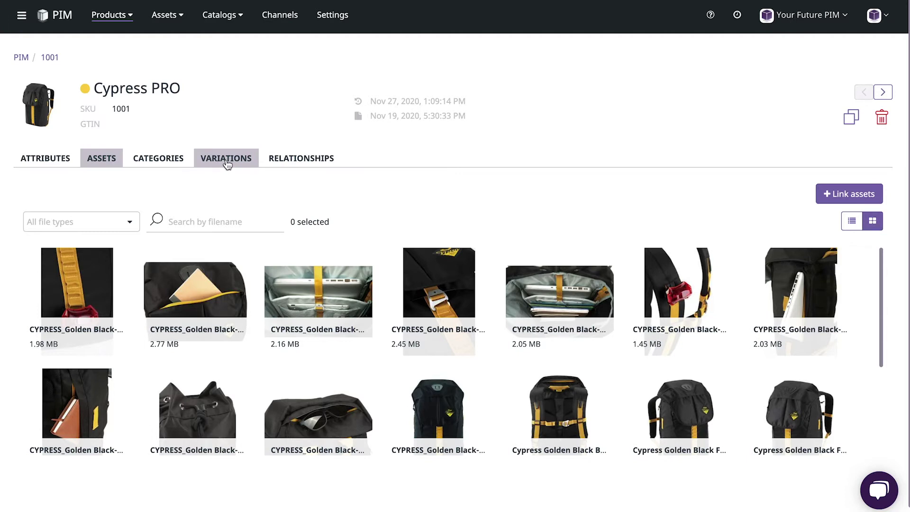
Open the Variations tab listing the five Cypress variants, SKUs 1002 through 1006
left_click(227, 162)
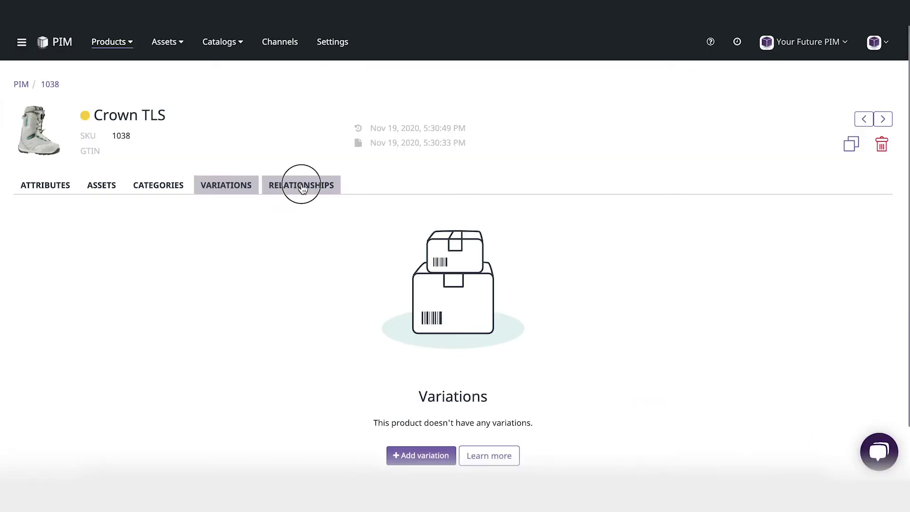
Open the Relationships tab and show Crown TLS's matching products in Grid view
left_click(302, 187)
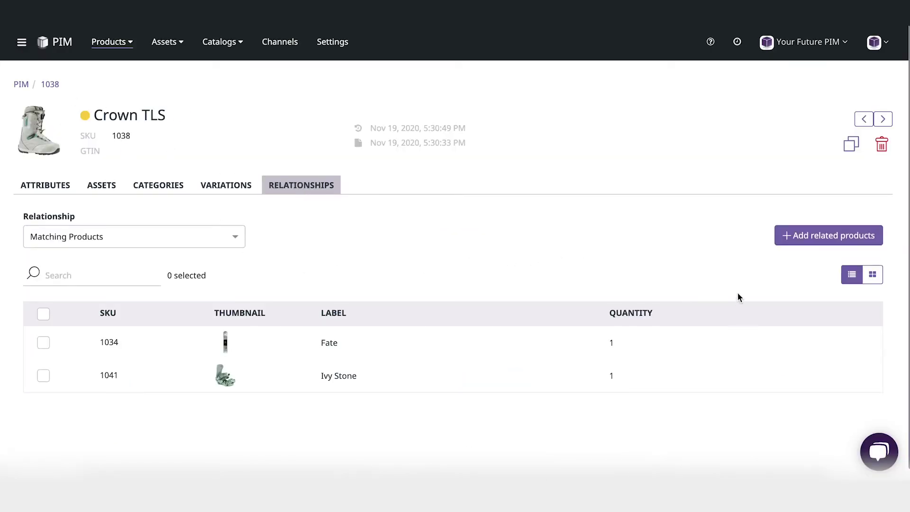
left_click(872, 281)
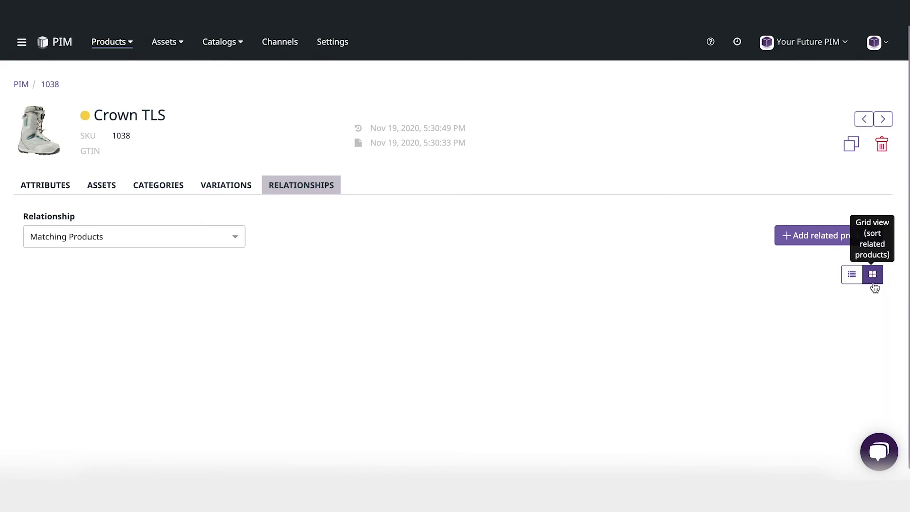